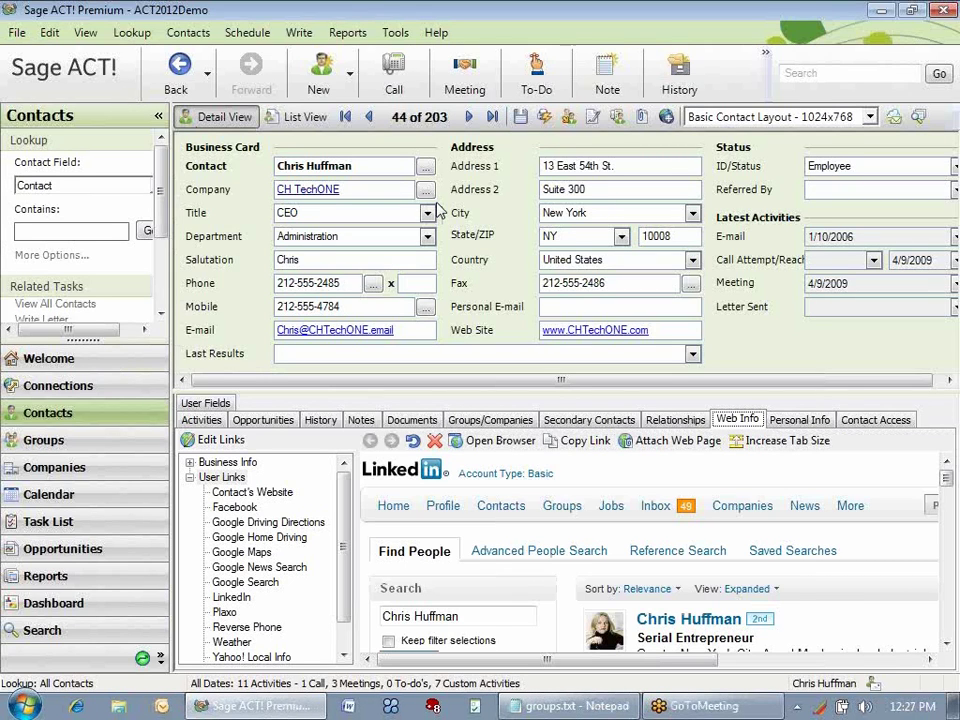
Bring up the ID/Status field's context menu to reach its Lookup ID/Status option.
right_click(597, 194)
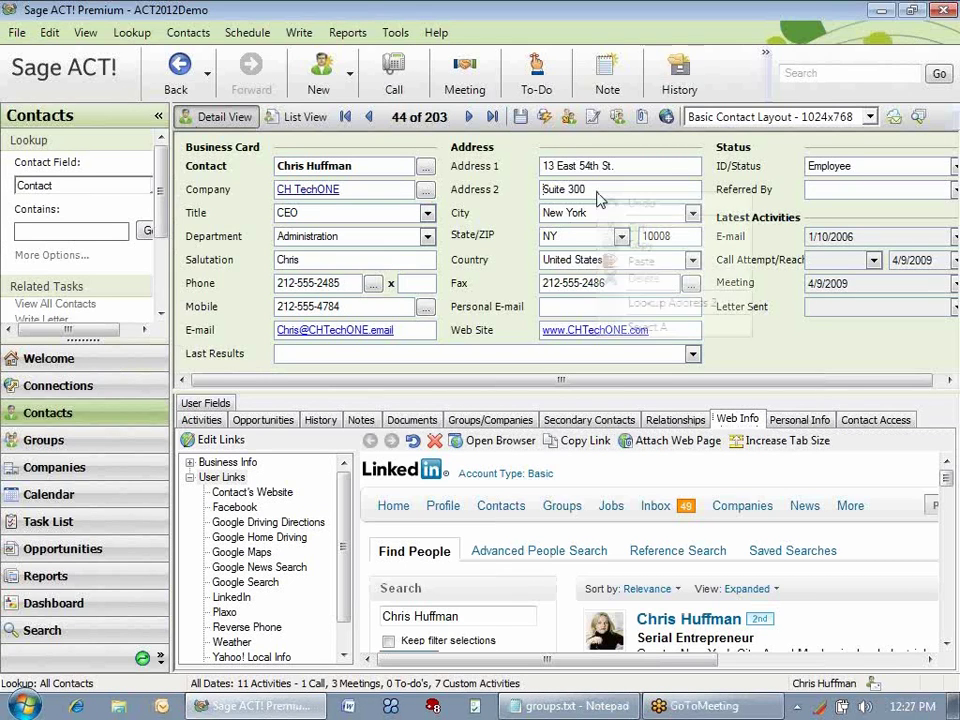
left_click(821, 164)
right_click(820, 170)
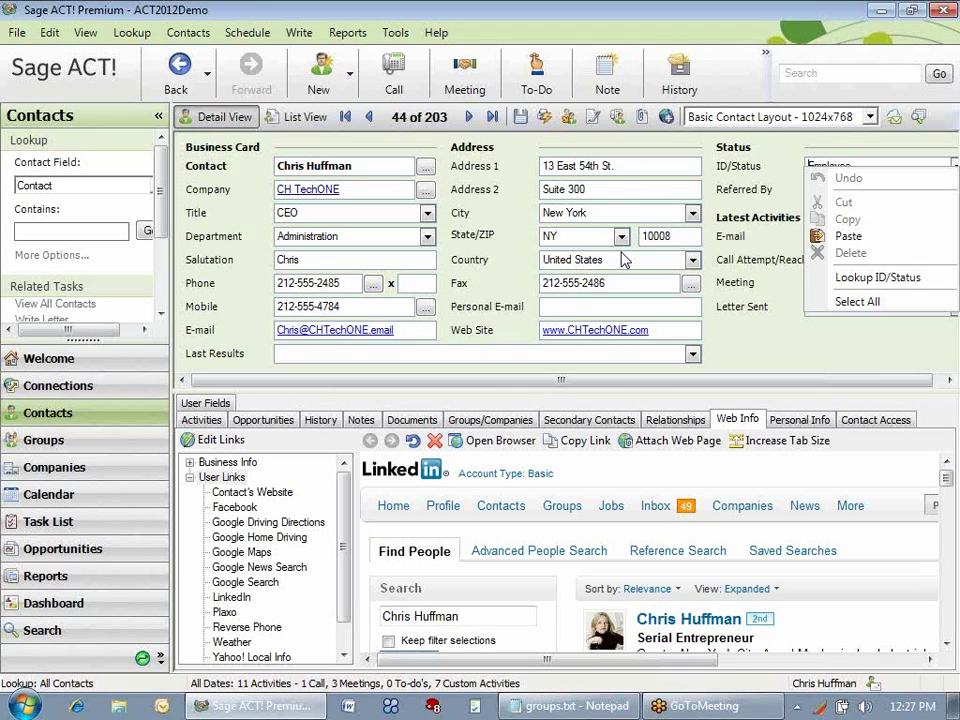
In the Groups view, create a new group named 'Customers with an email address'.
left_click(107, 448)
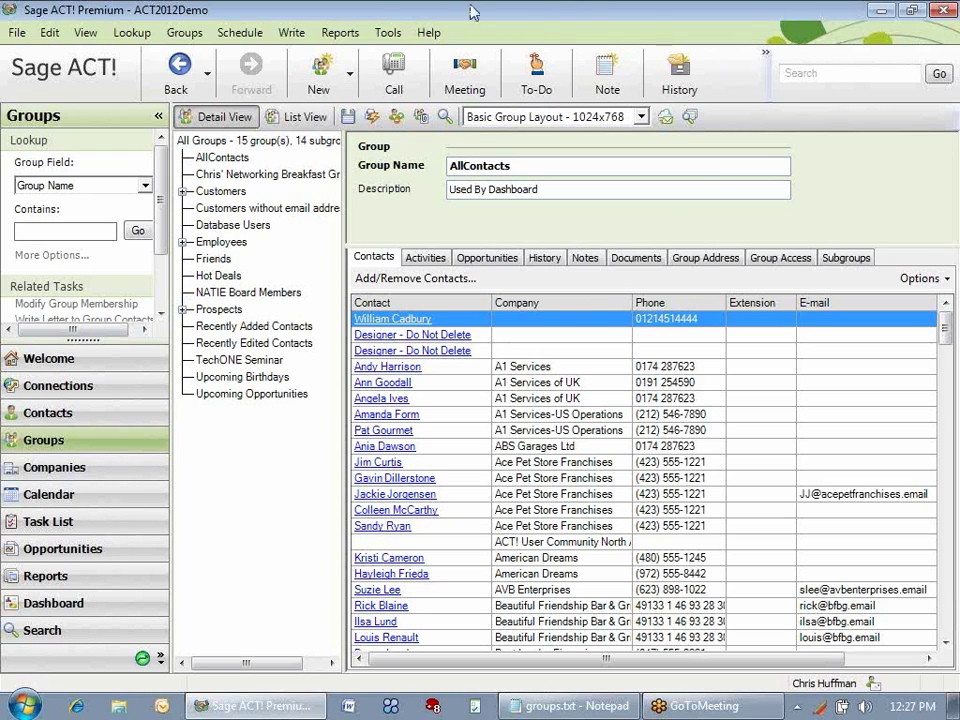
left_click(321, 80)
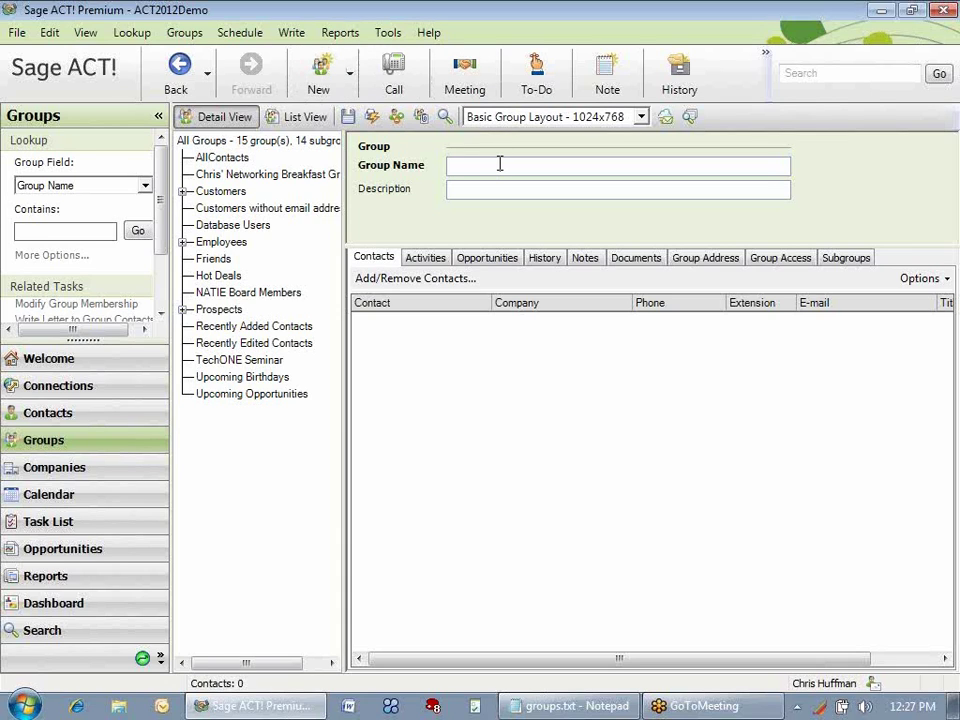
type("Customers with an email address")
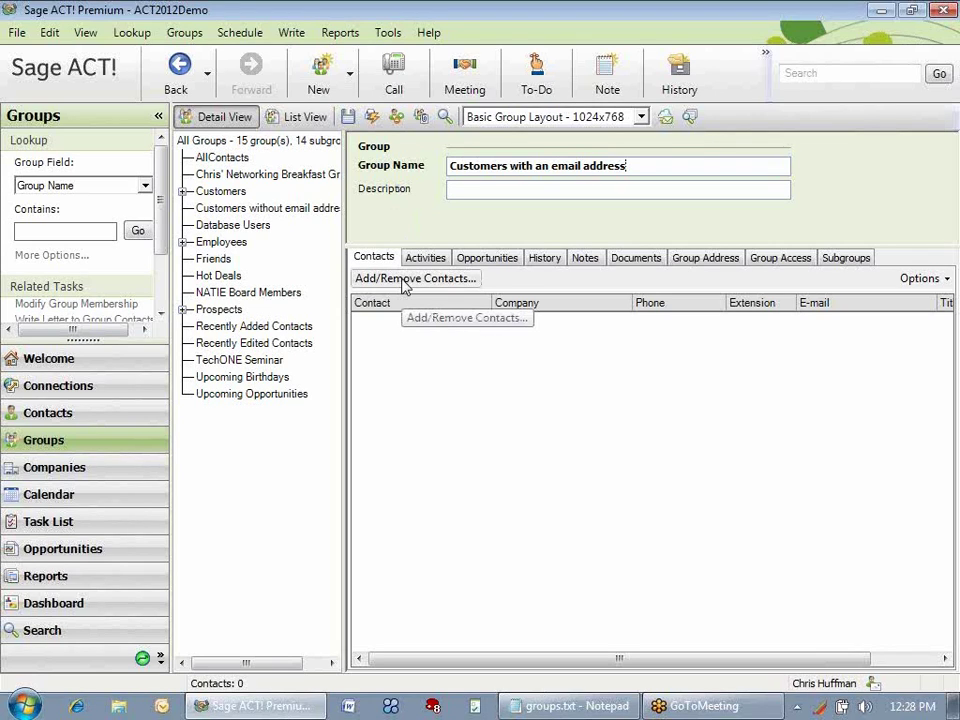
Open Add/Remove Contacts and then the Edit Criteria dialog for the new group.
left_click(405, 280)
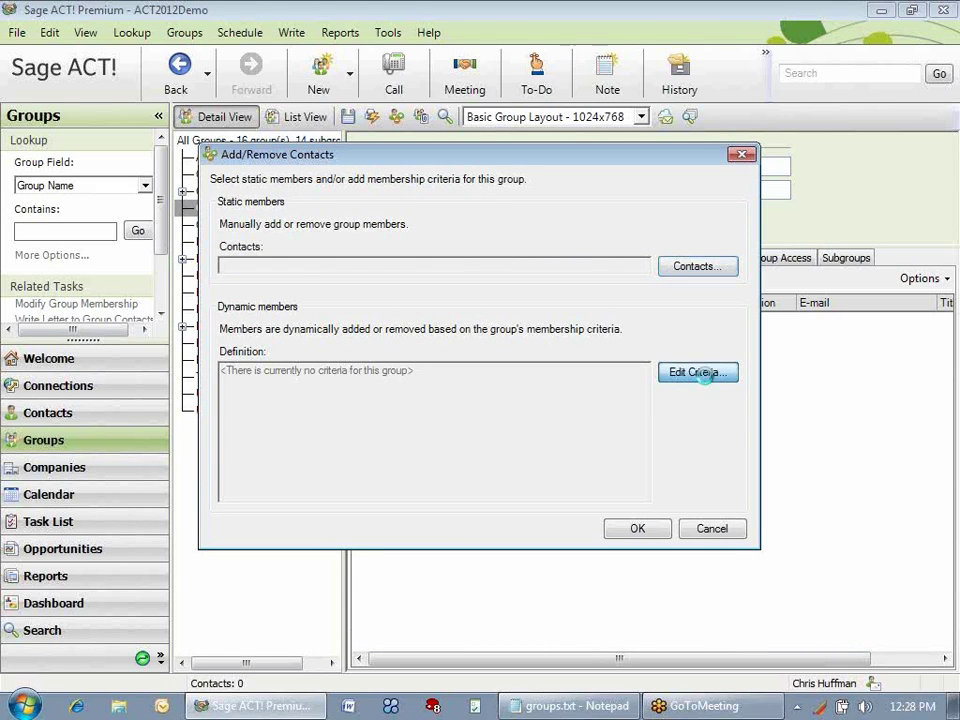
left_click(700, 374)
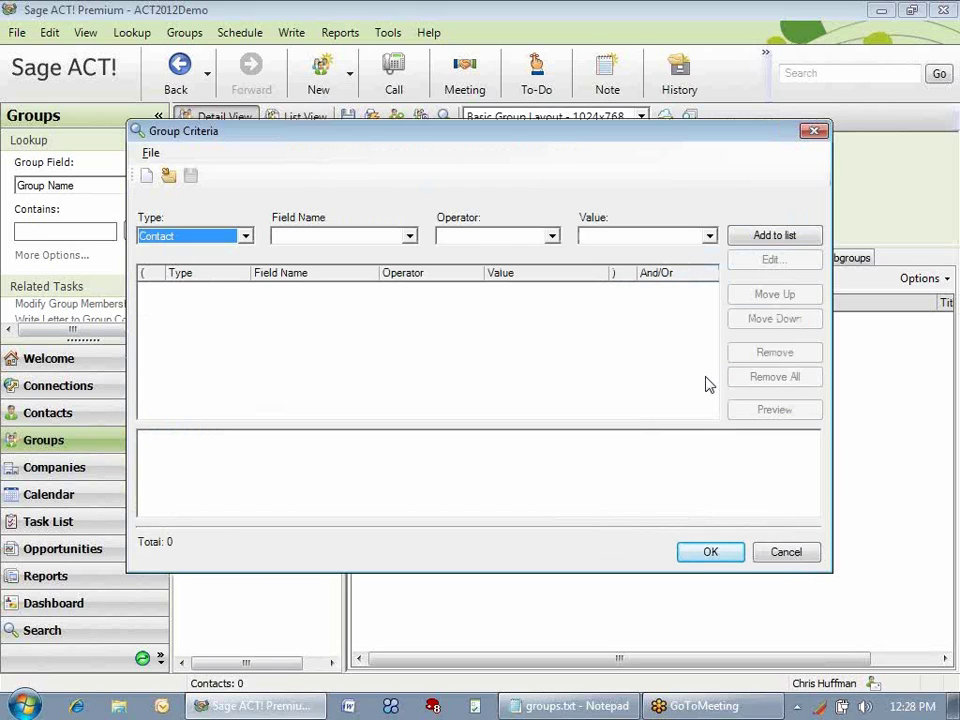
Add the criterion Contact ID/Status contains Customer to the group criteria list.
left_click(246, 237)
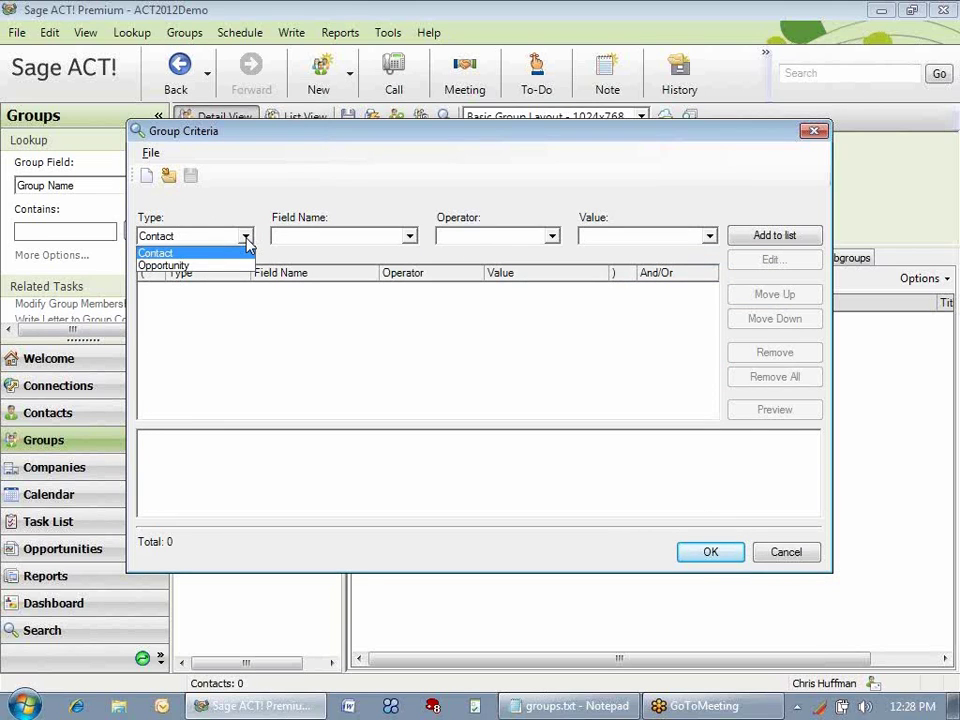
left_click(197, 254)
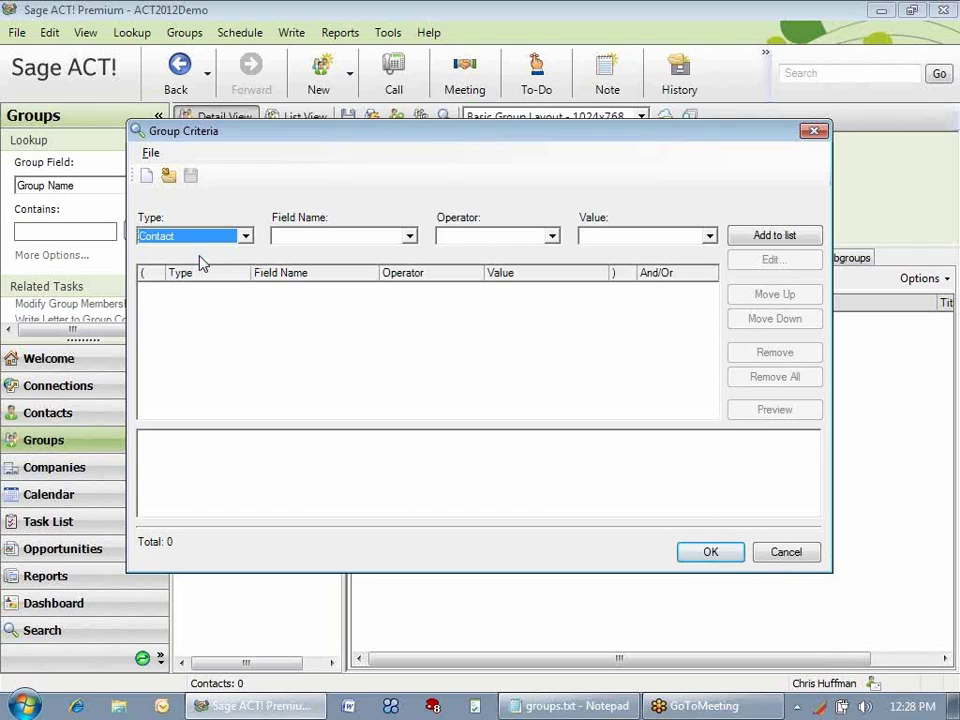
left_click(409, 237)
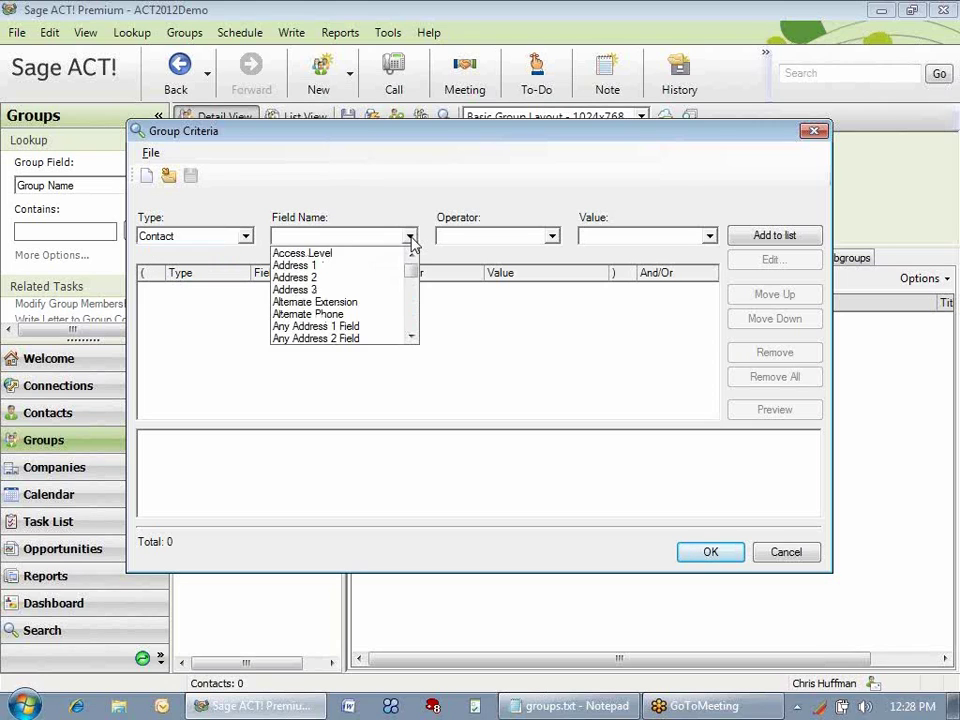
left_click(409, 237)
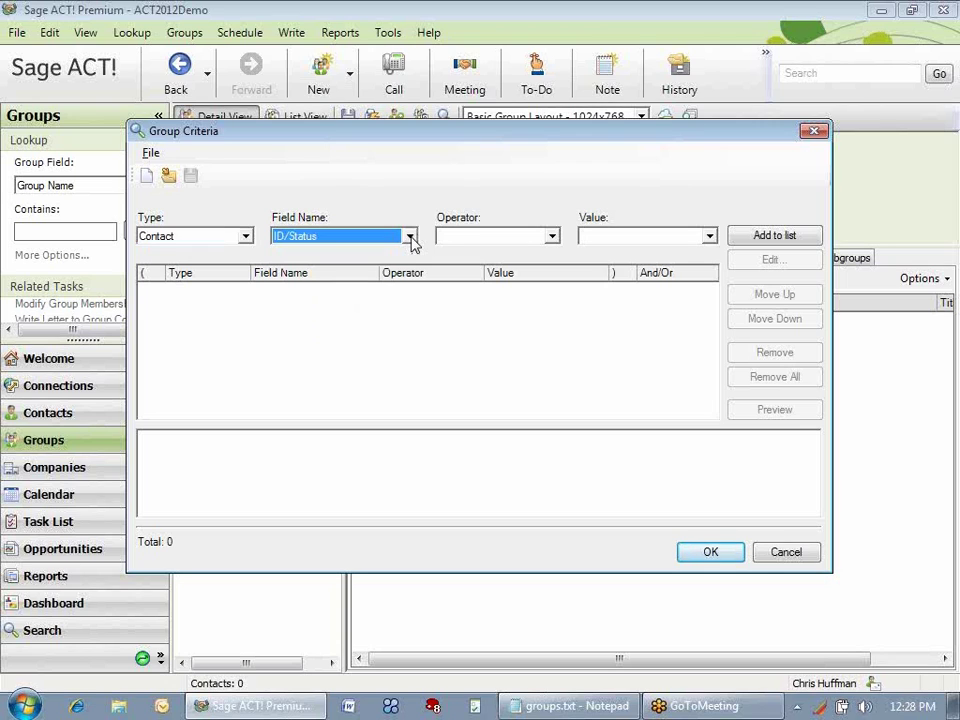
left_click(553, 237)
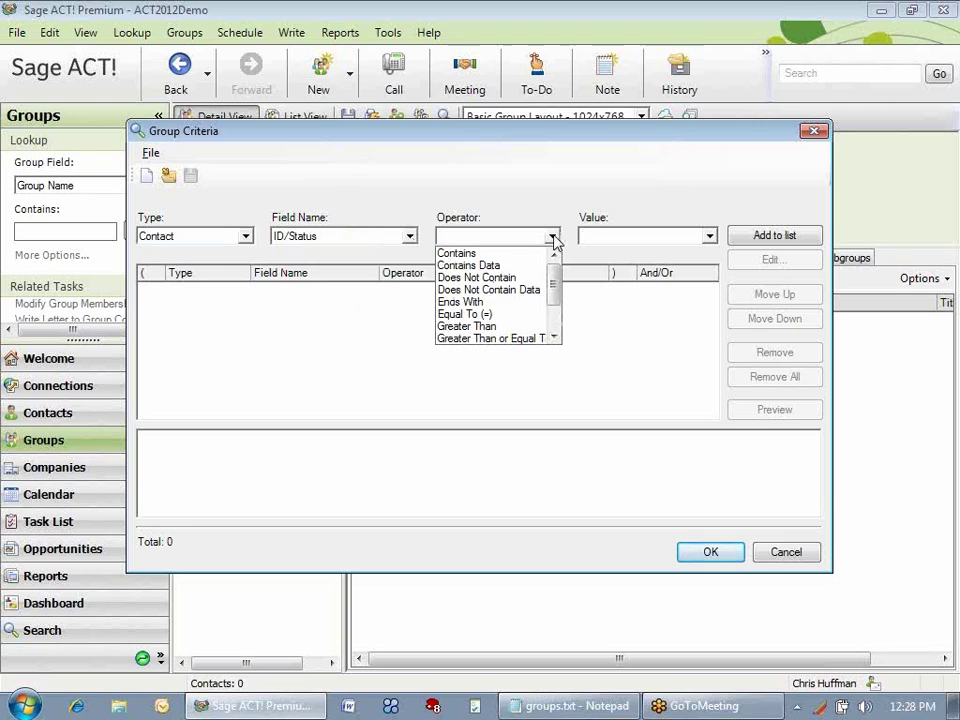
left_click(497, 256)
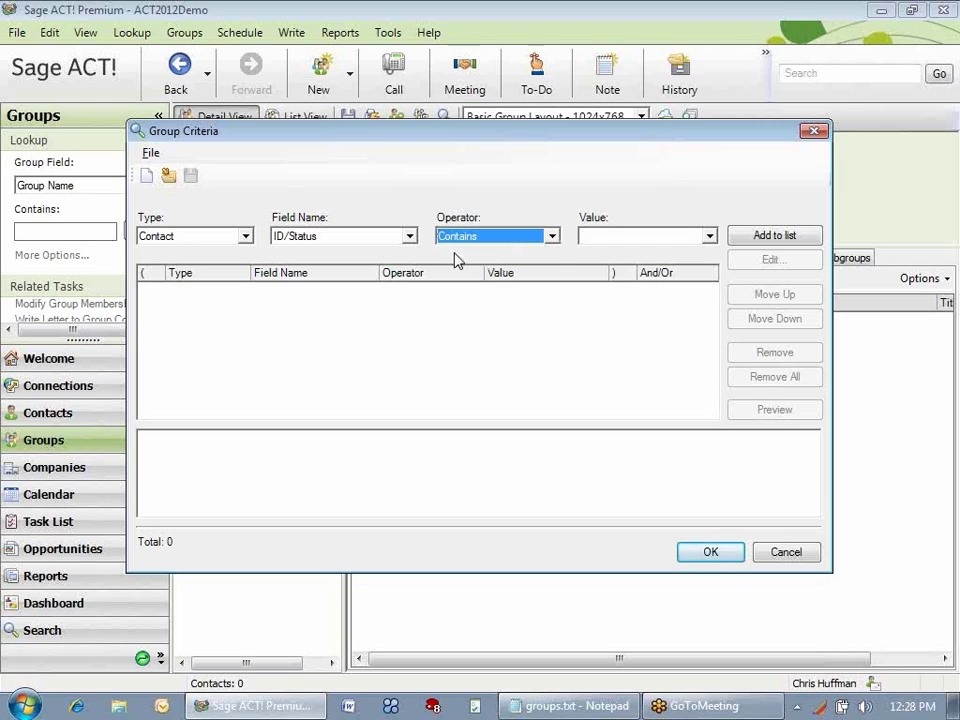
left_click(710, 237)
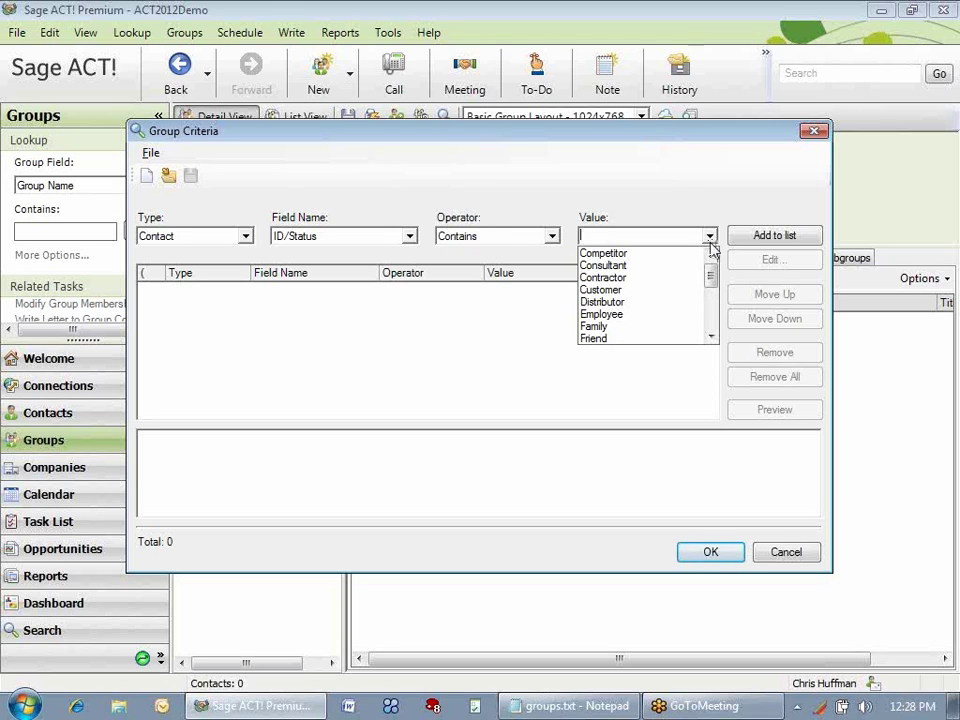
left_click(676, 292)
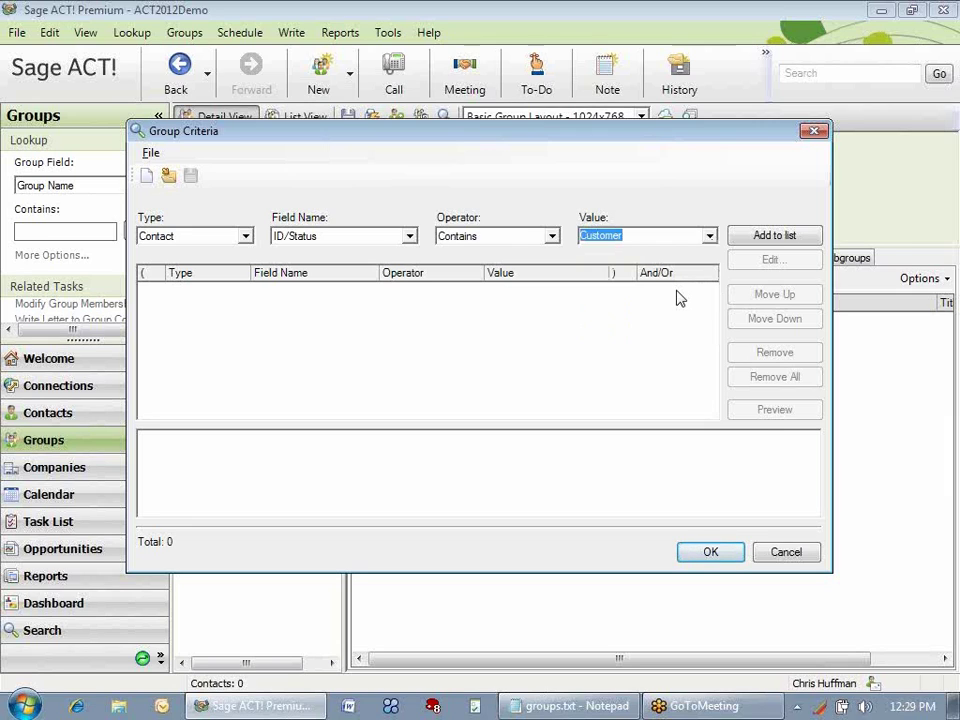
left_click(780, 245)
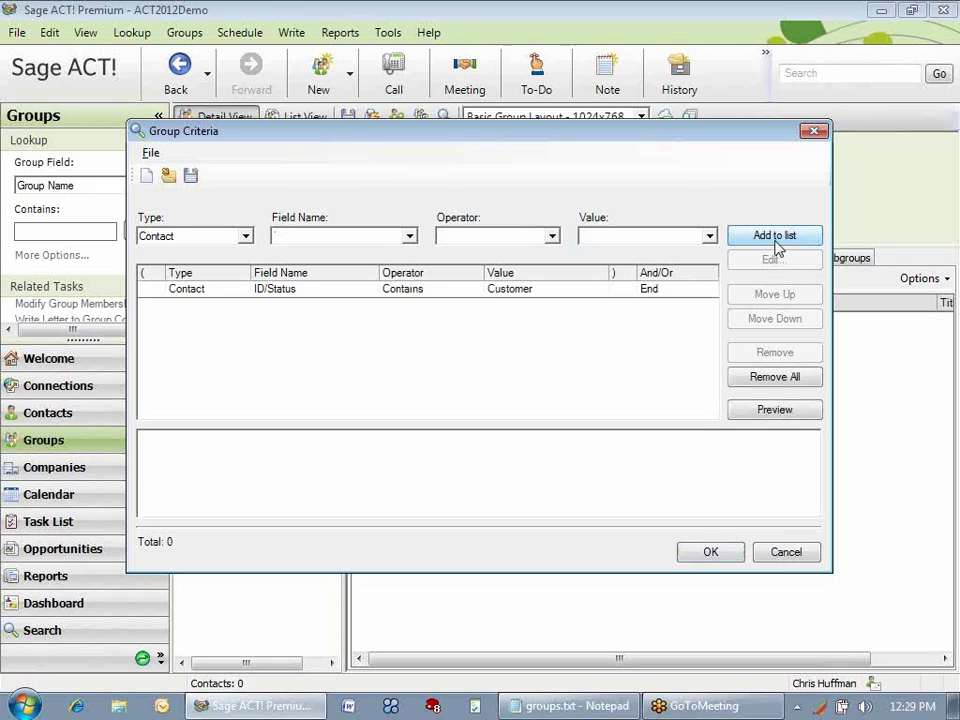
Preview the criterion's matches, showing 65 customer contacts.
left_click(775, 410)
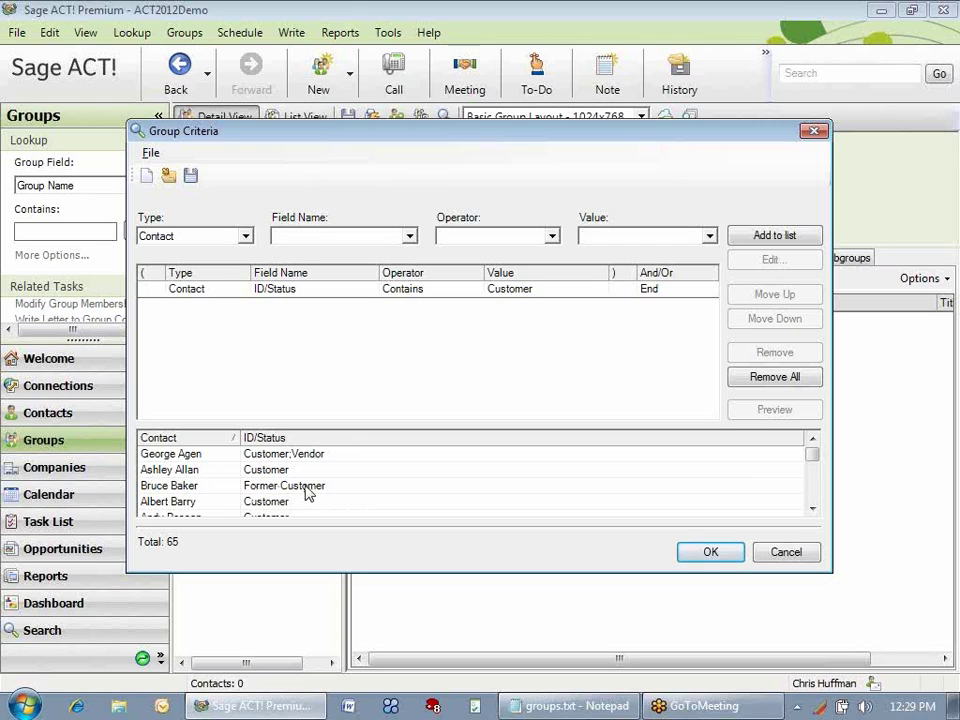
Add the criterion ID/Status does not contain 'Former' and refresh the preview to 63 contacts.
left_click(409, 242)
left_click(409, 242)
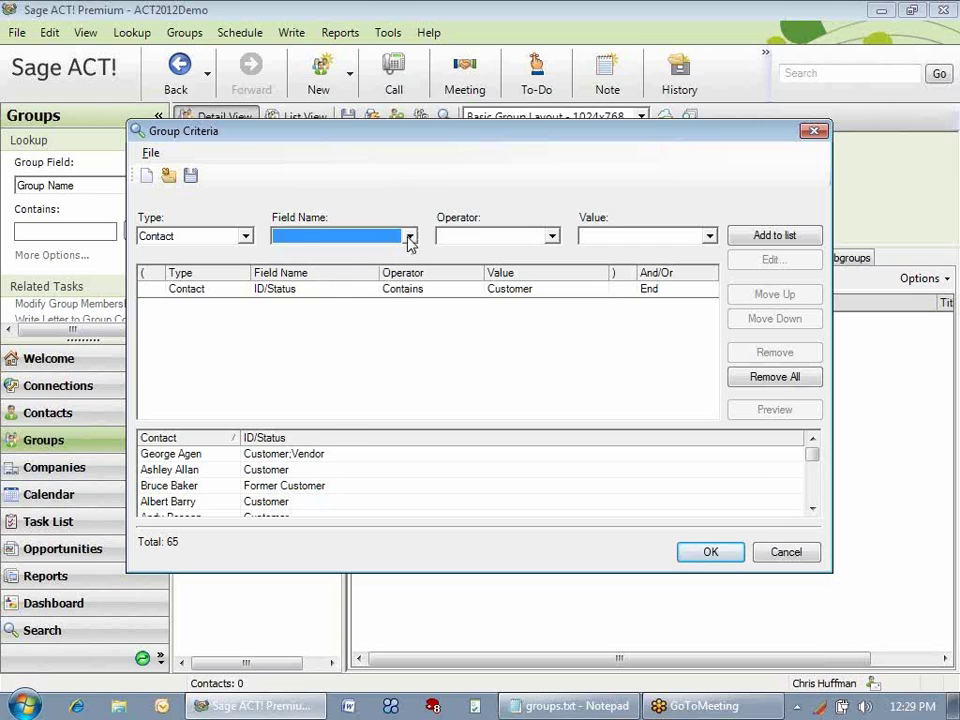
type("i")
left_click(551, 240)
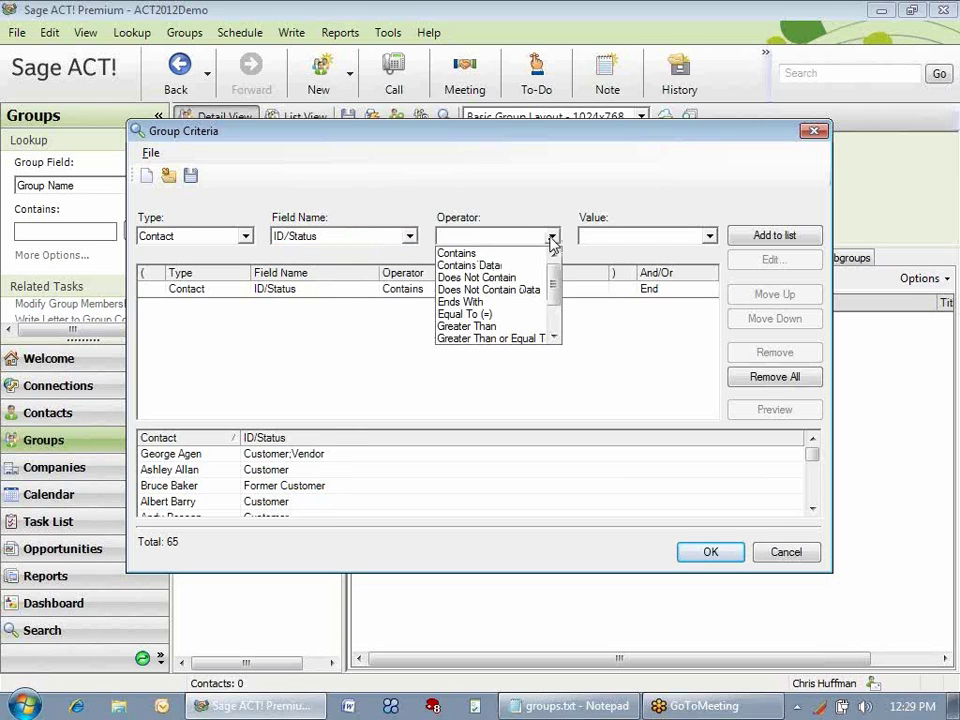
left_click(519, 278)
left_click(624, 238)
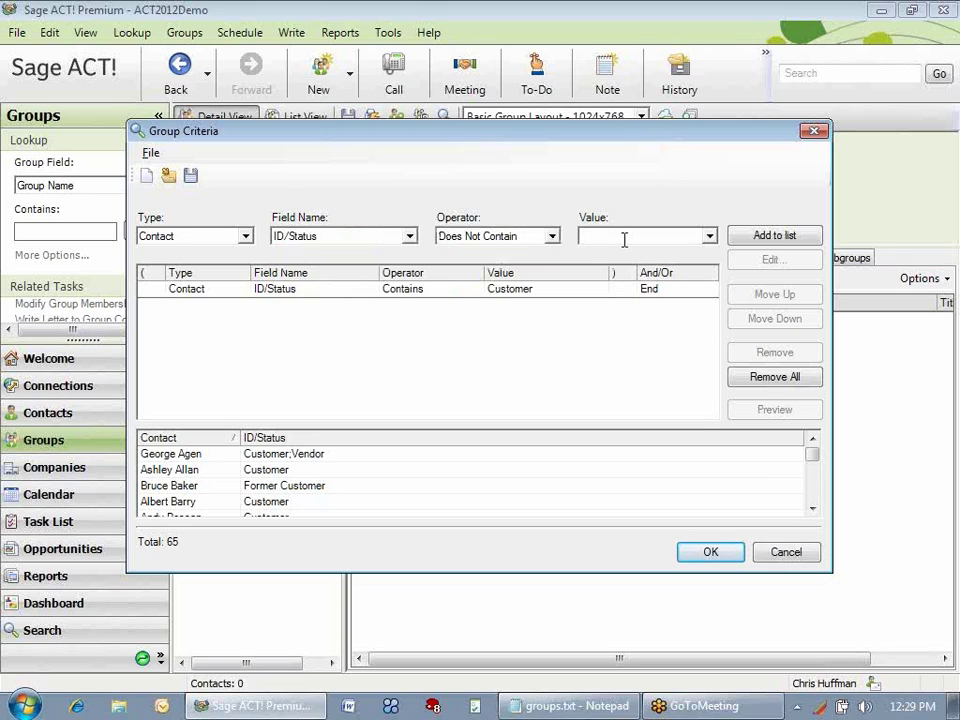
type("Former")
left_click(786, 242)
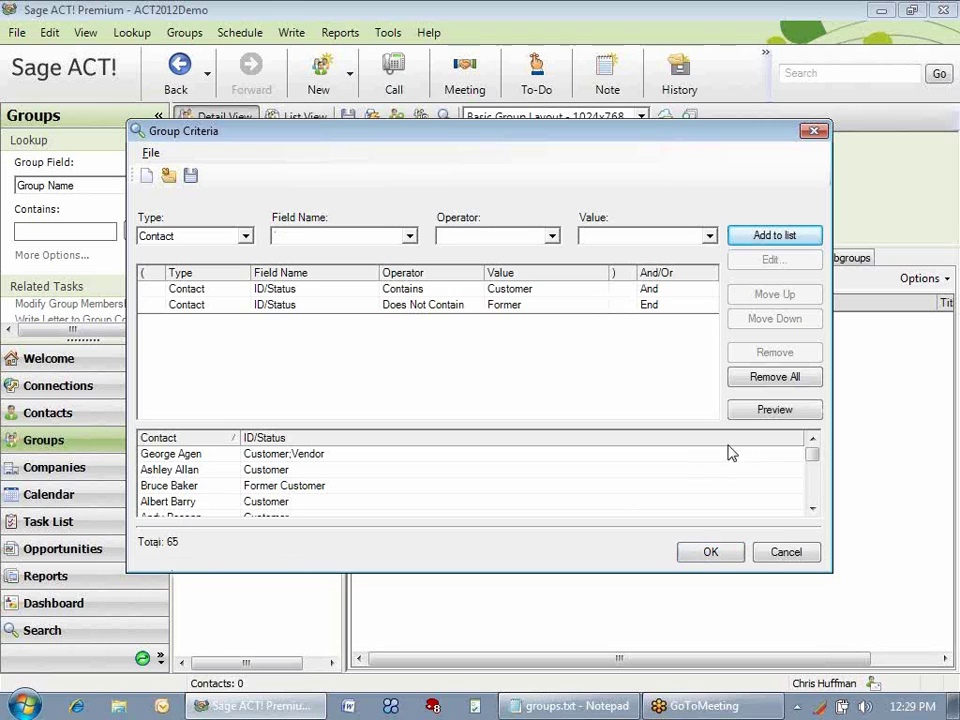
left_click(772, 412)
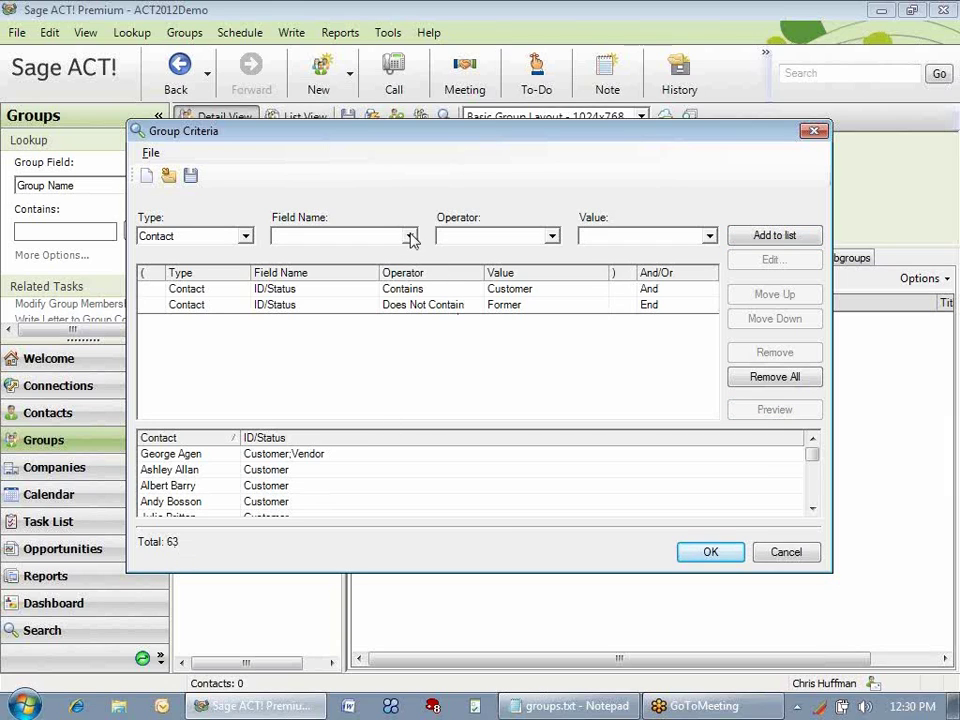
Add the criterion E-mail contains data to the group criteria.
left_click(410, 236)
left_click(410, 236)
key("e")
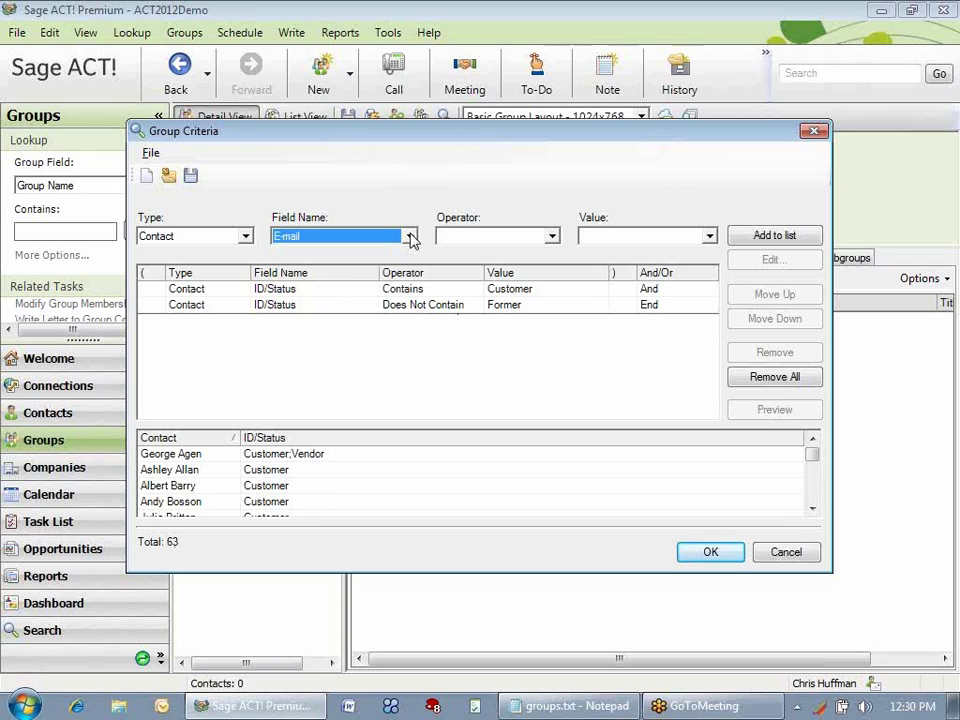
left_click(551, 237)
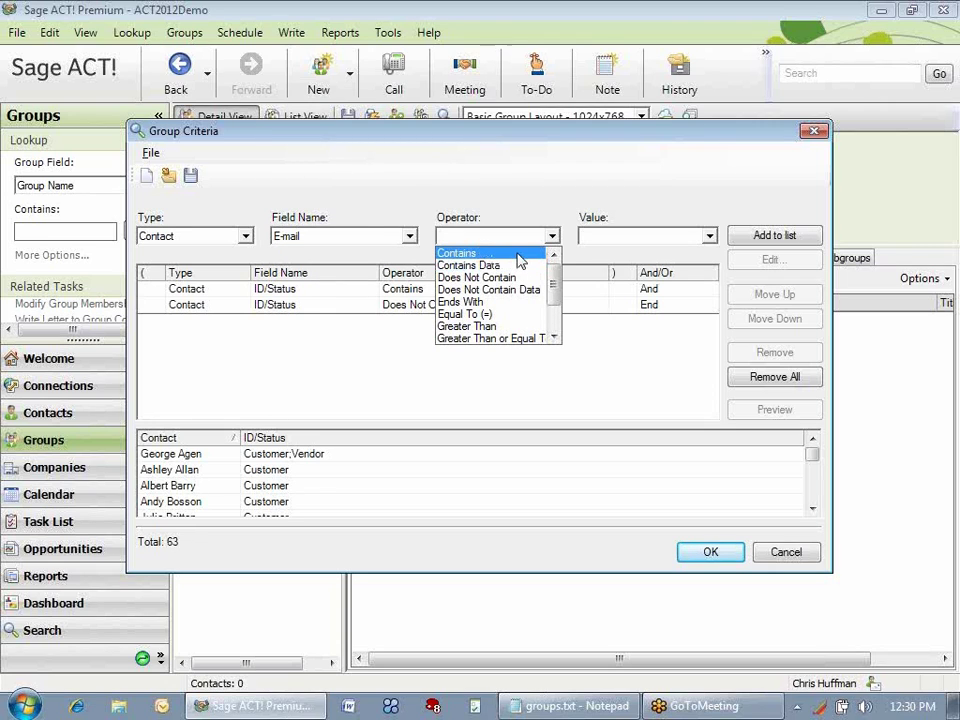
left_click(519, 265)
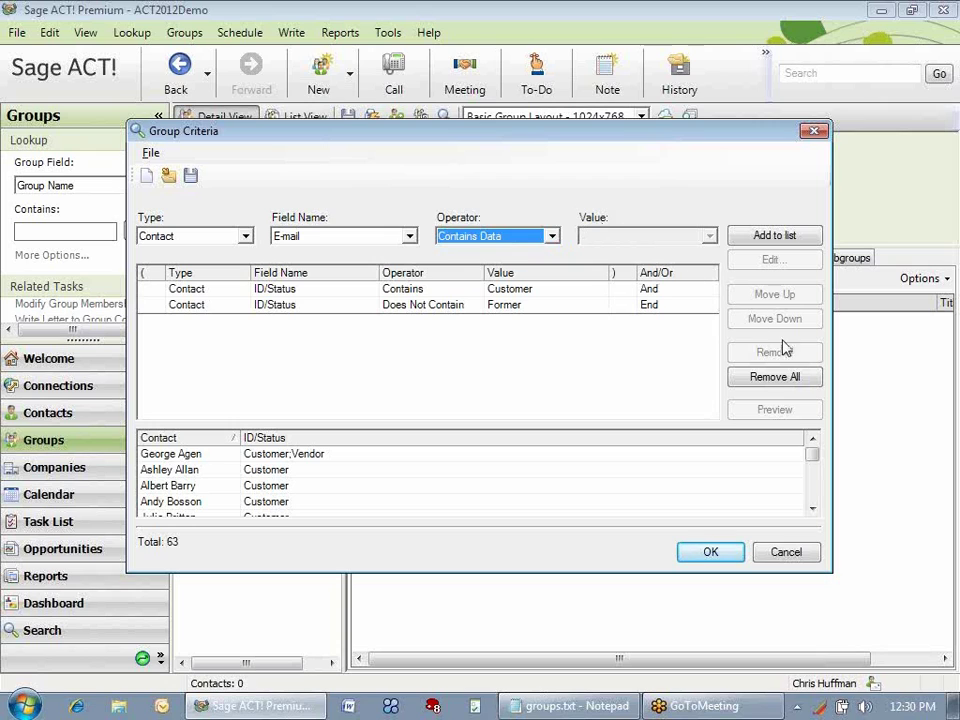
left_click(784, 238)
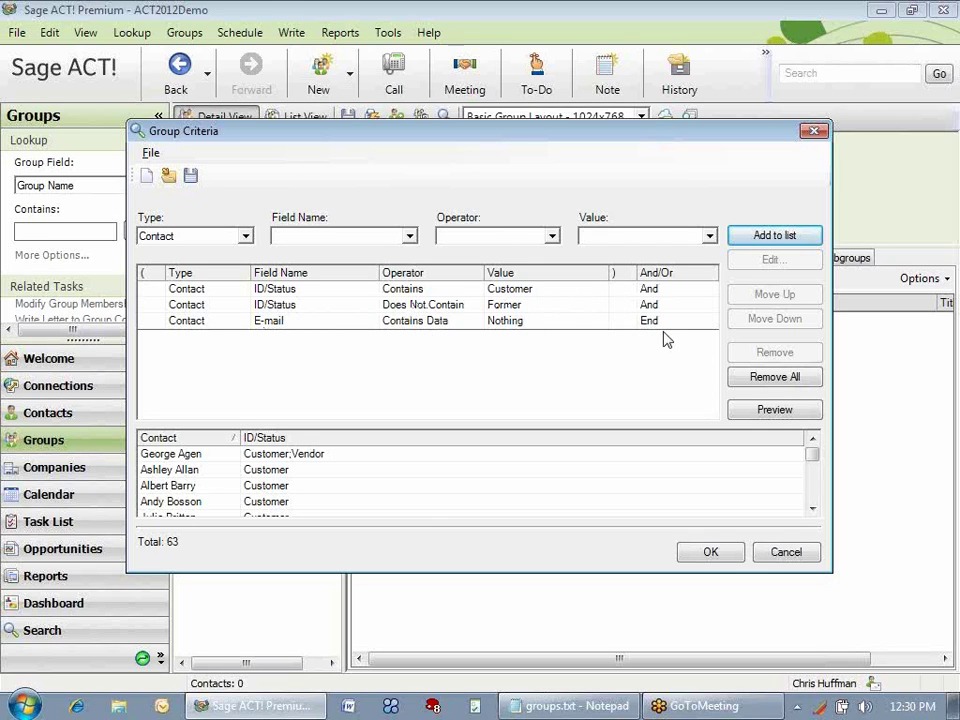
Preview the 19 matching contacts and accept both criteria dialogs to apply the membership.
left_click(779, 415)
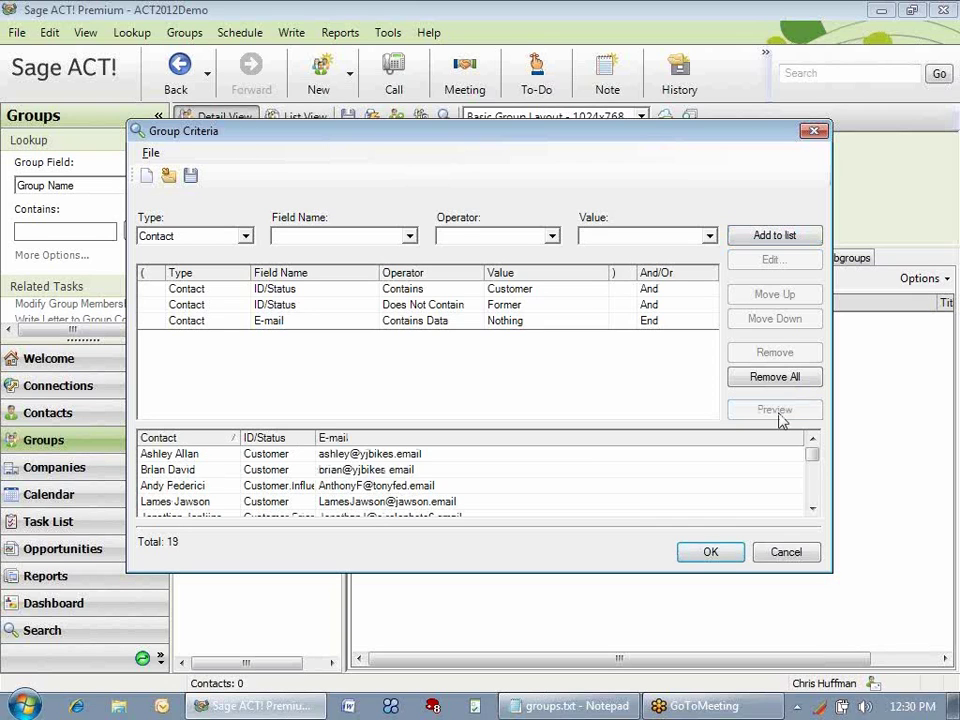
left_click(711, 553)
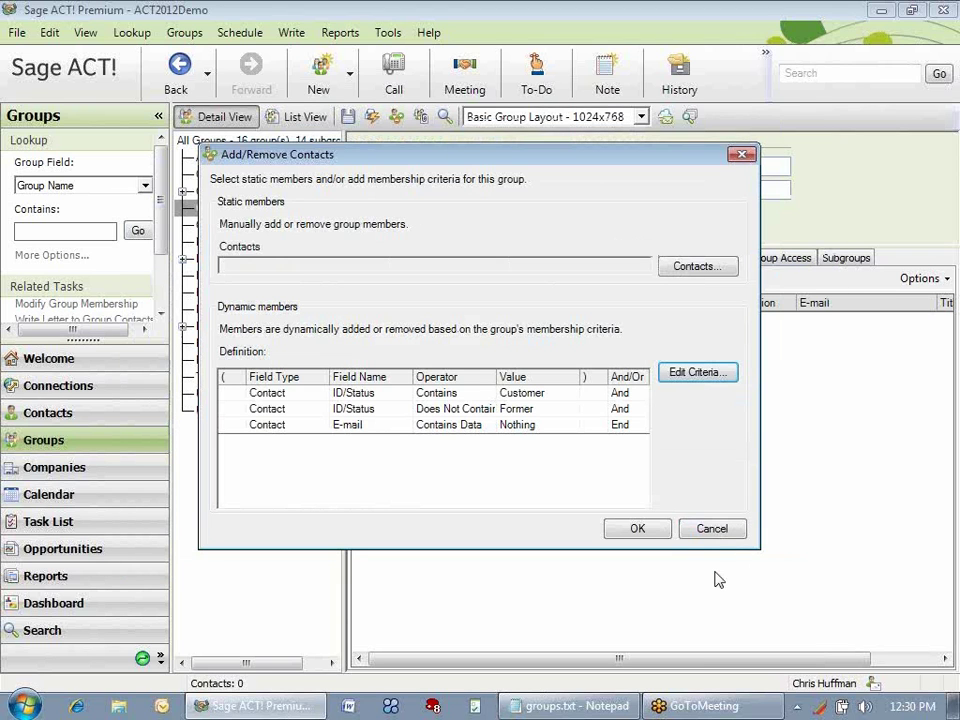
left_click(638, 530)
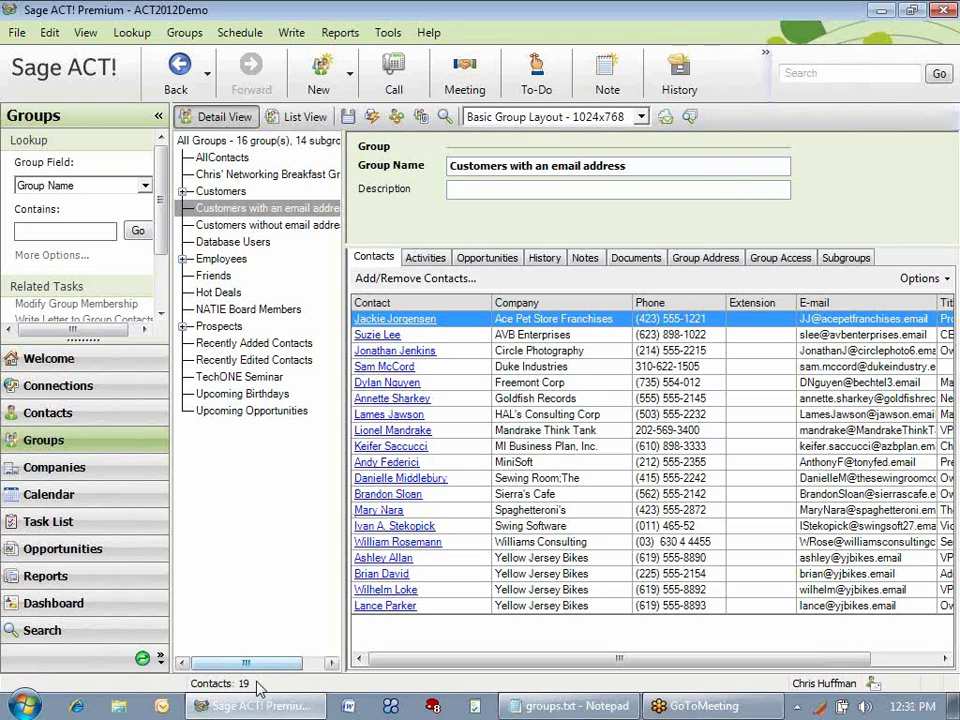
Create a contact lookup from the 'Customers with an email address' group's 19 members.
right_click(307, 214)
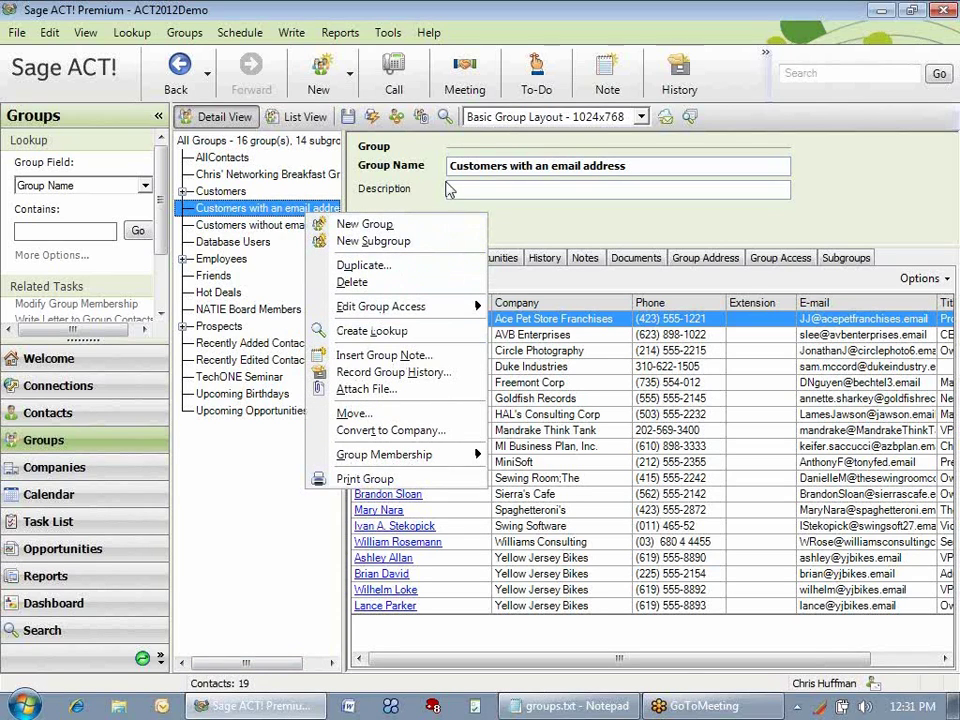
left_click(196, 160)
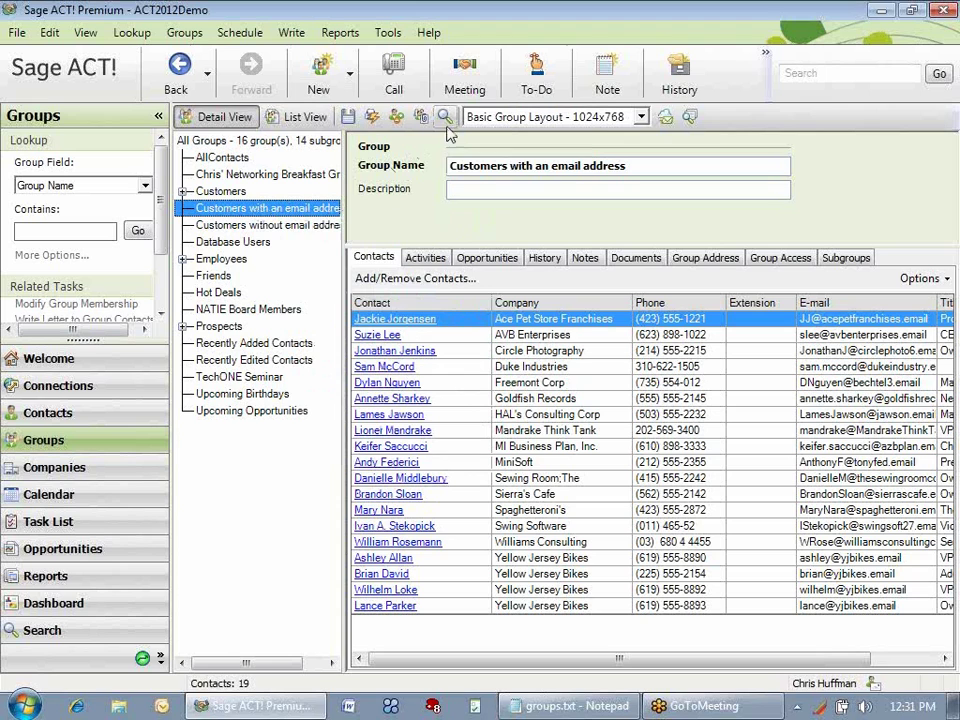
left_click(445, 118)
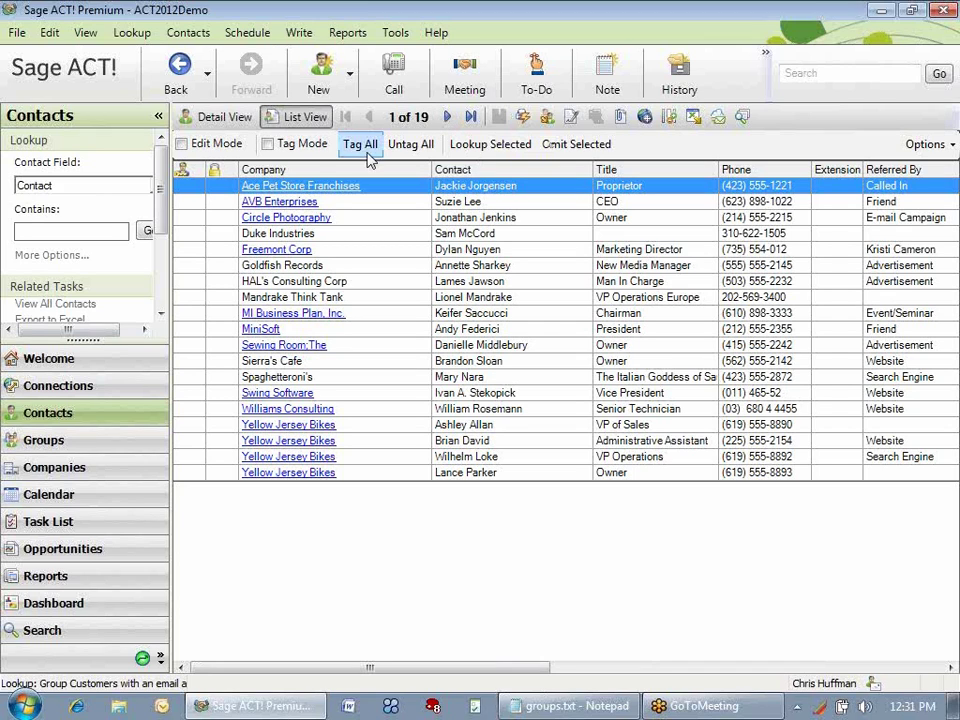
left_click(92, 231)
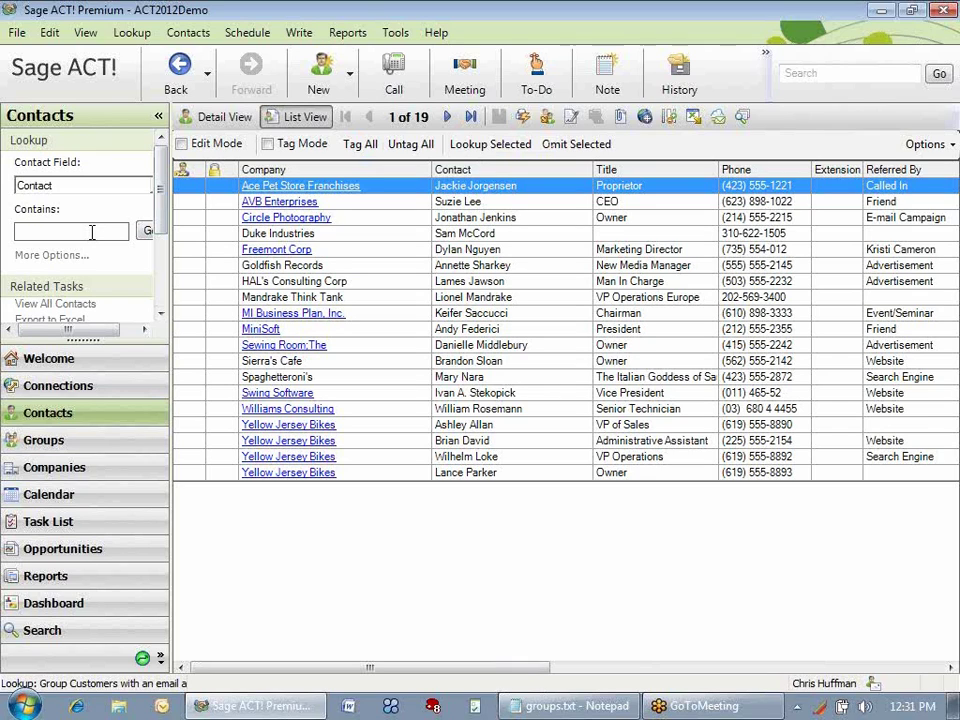
Look up the contact by name and change their ID/Status from Prospect to Customer.
key("Return")
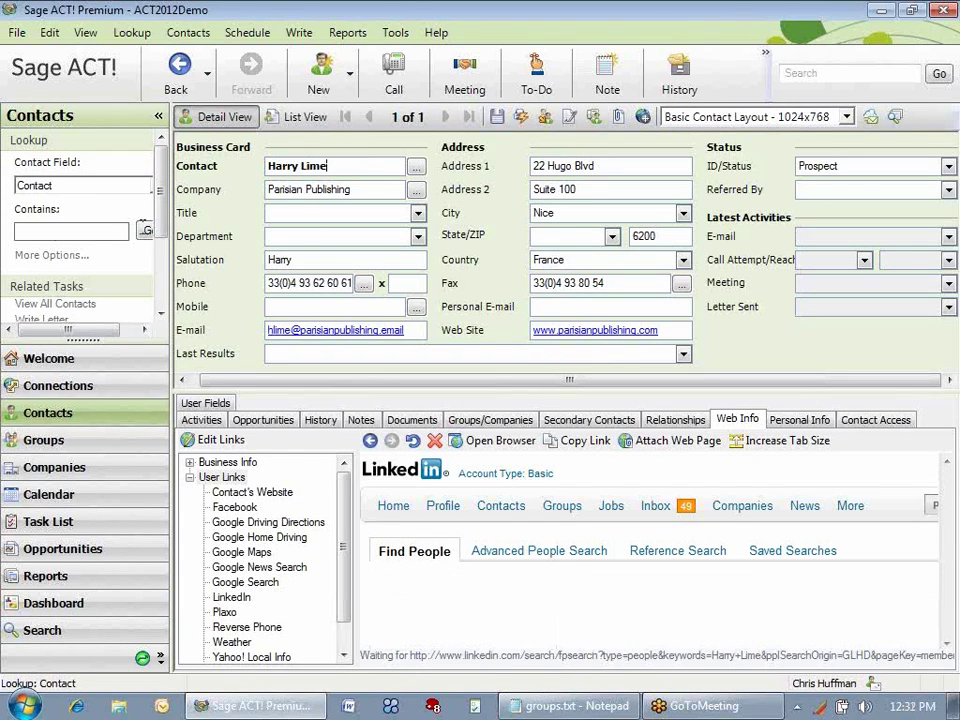
left_click(946, 166)
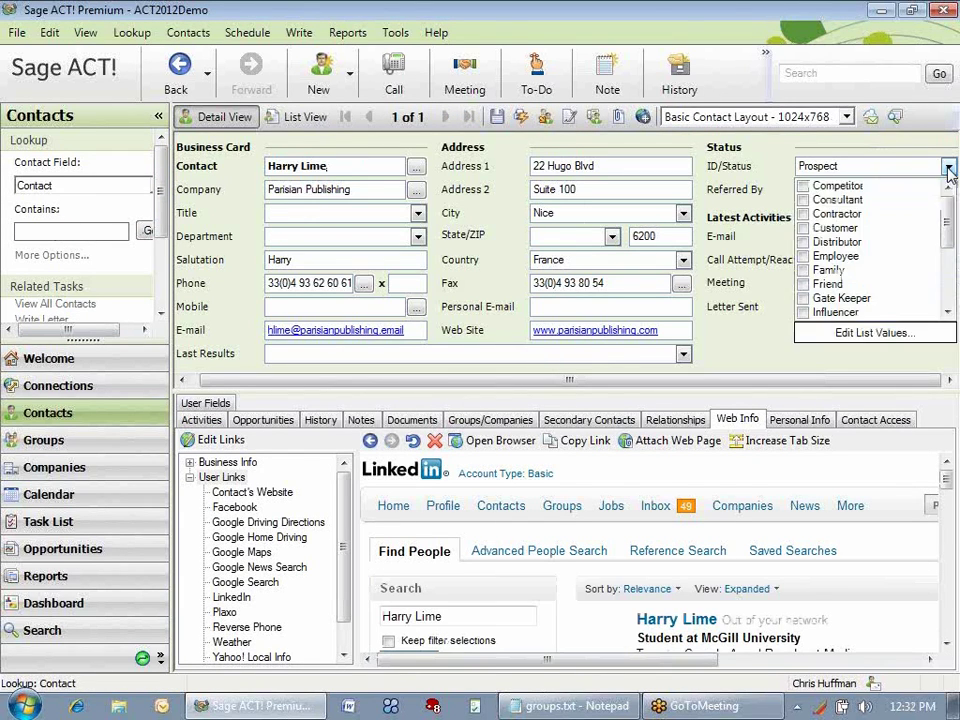
left_click(815, 229)
left_click_drag(940, 225, 944, 290)
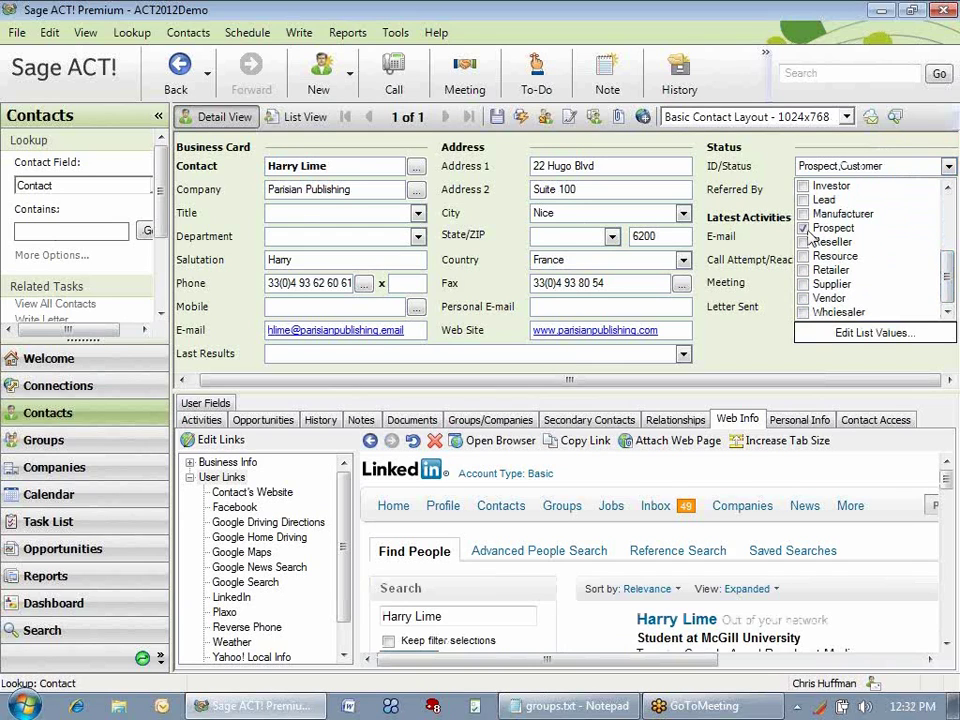
left_click(818, 228)
left_click(762, 339)
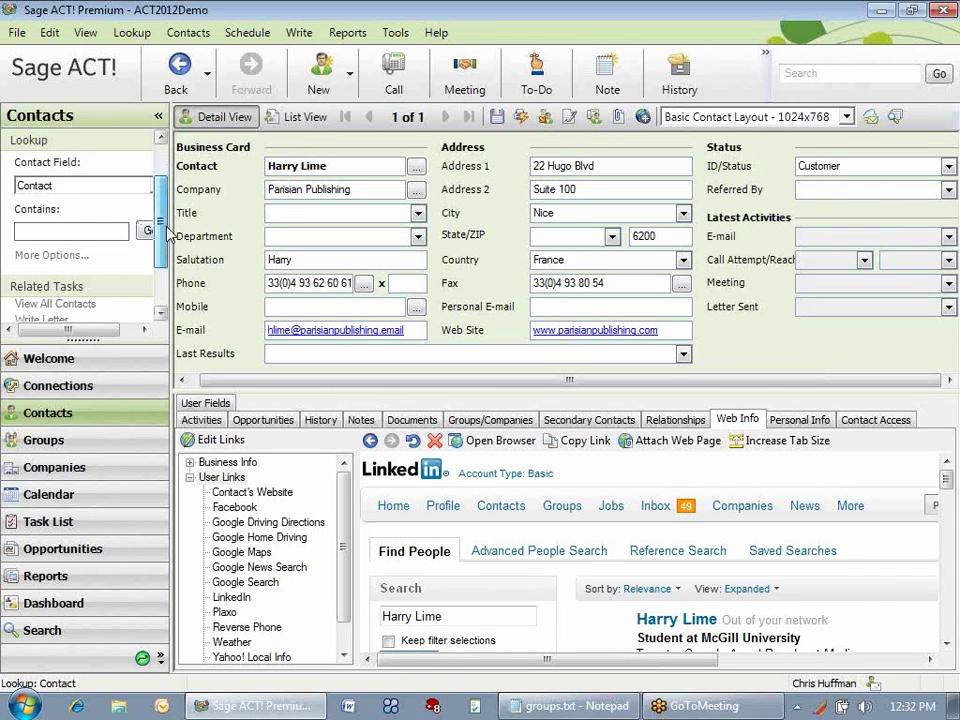
scroll(160, 245, "down", 3)
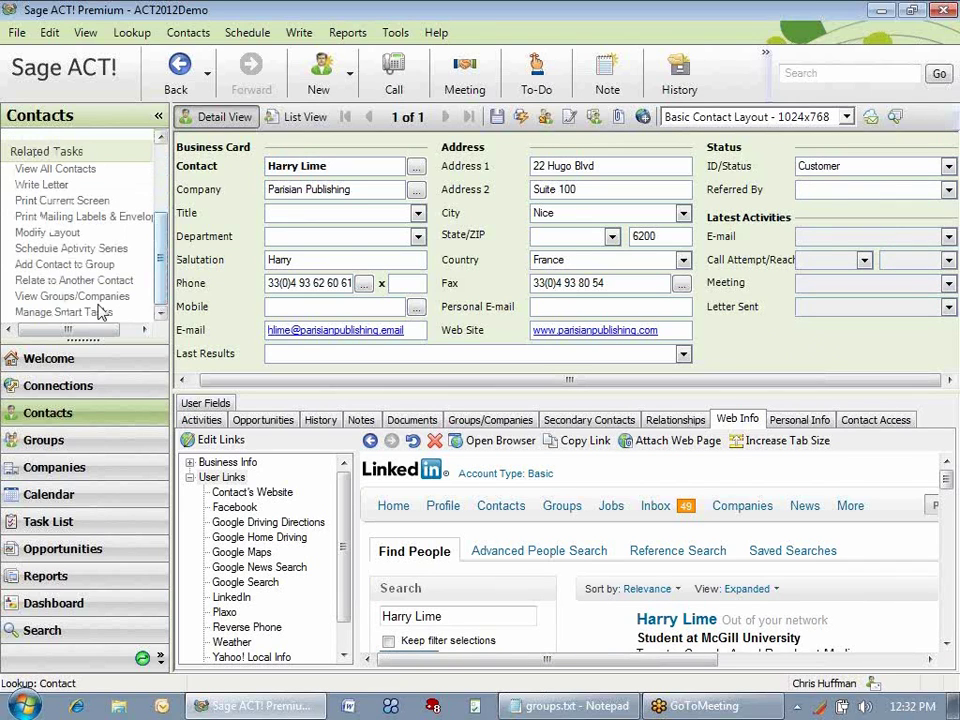
Display the Customers with an email address group, now 20 contacts including Parisian Publishing.
left_click(45, 297)
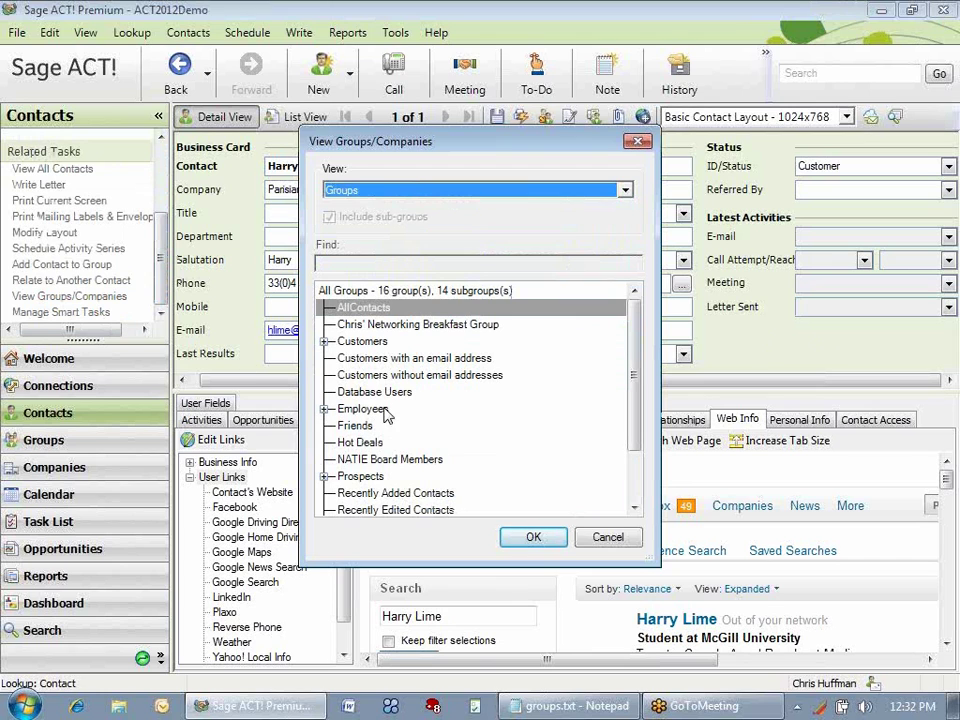
left_click(414, 362)
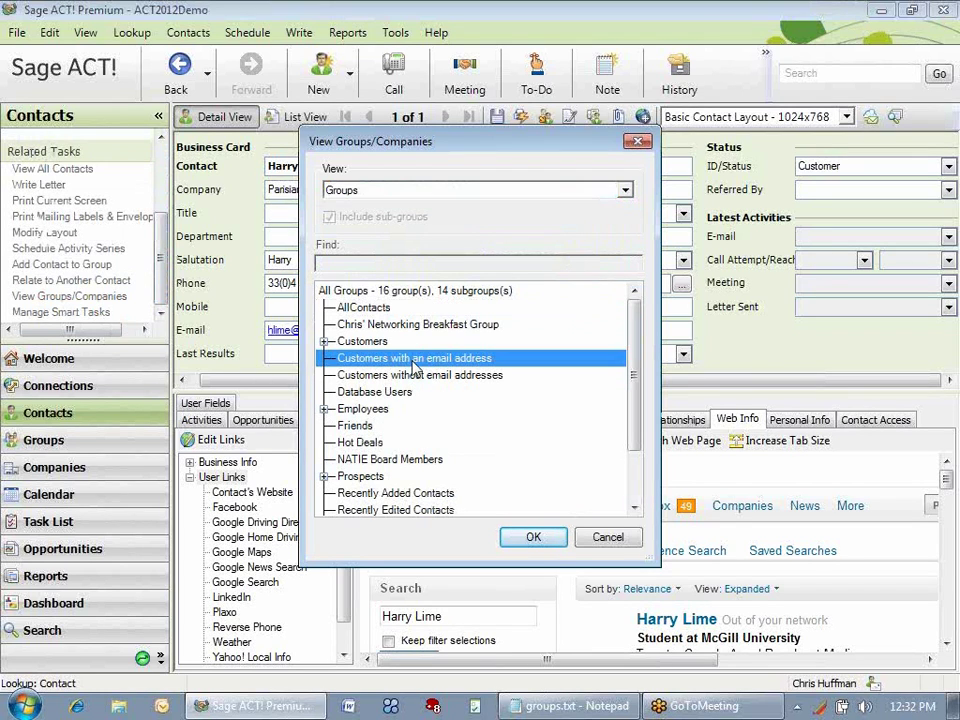
left_click(536, 538)
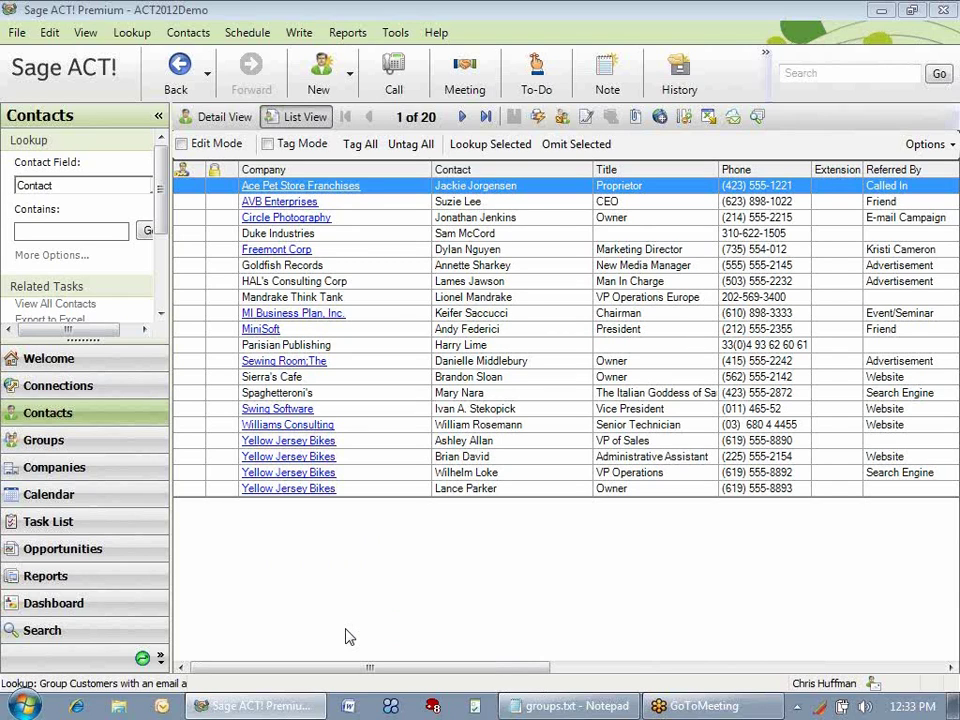
left_click(84, 232)
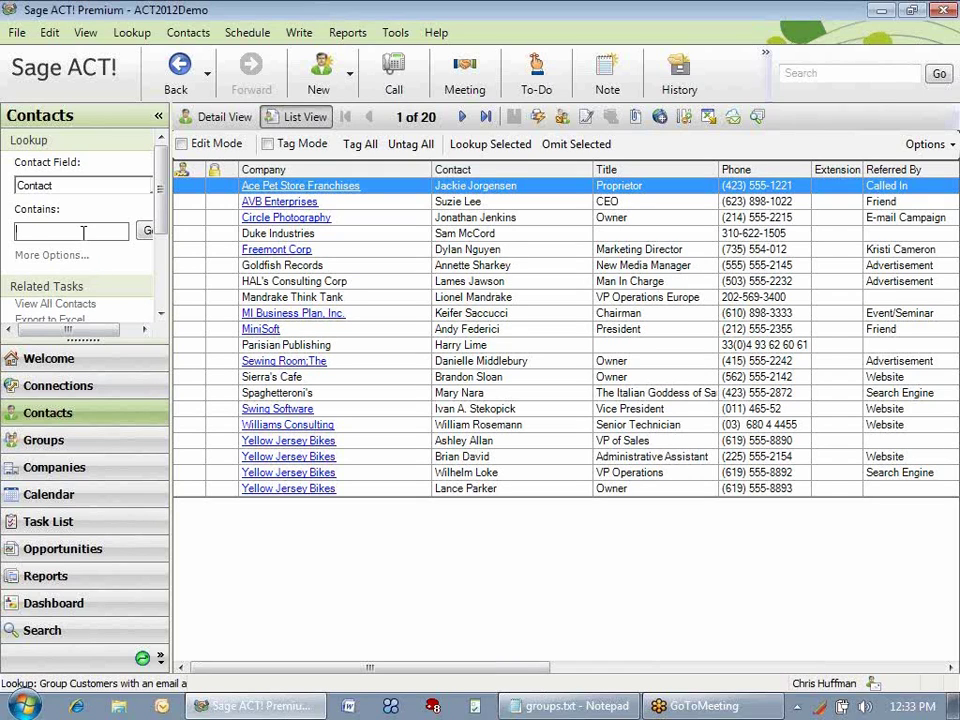
Look up the Willis Enterprises contact by name and fill in their e-mail address.
key("Return")
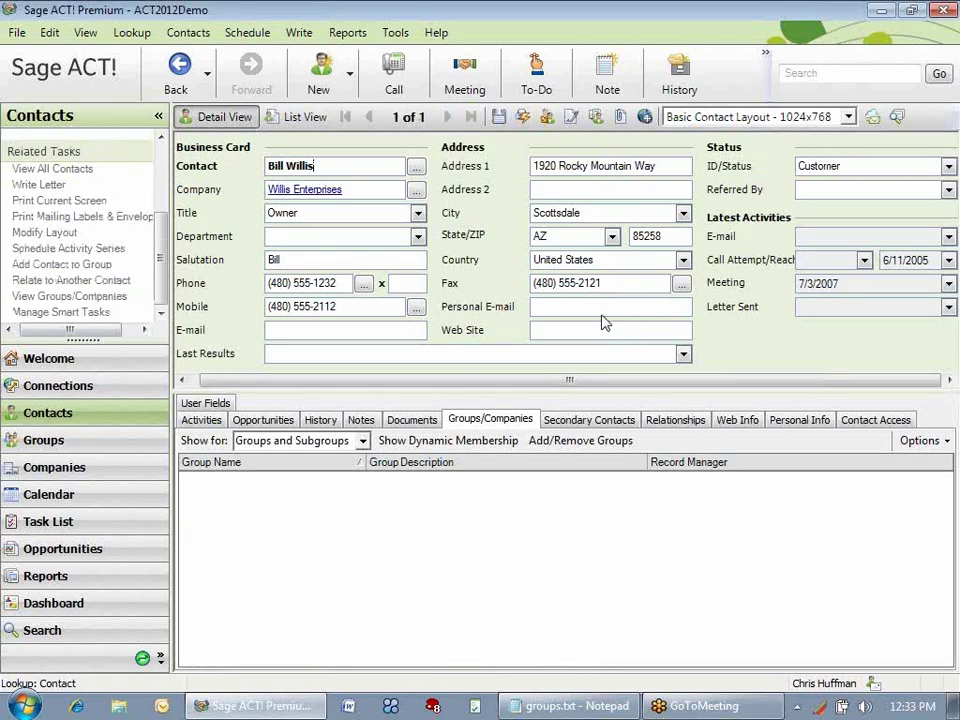
left_click(318, 329)
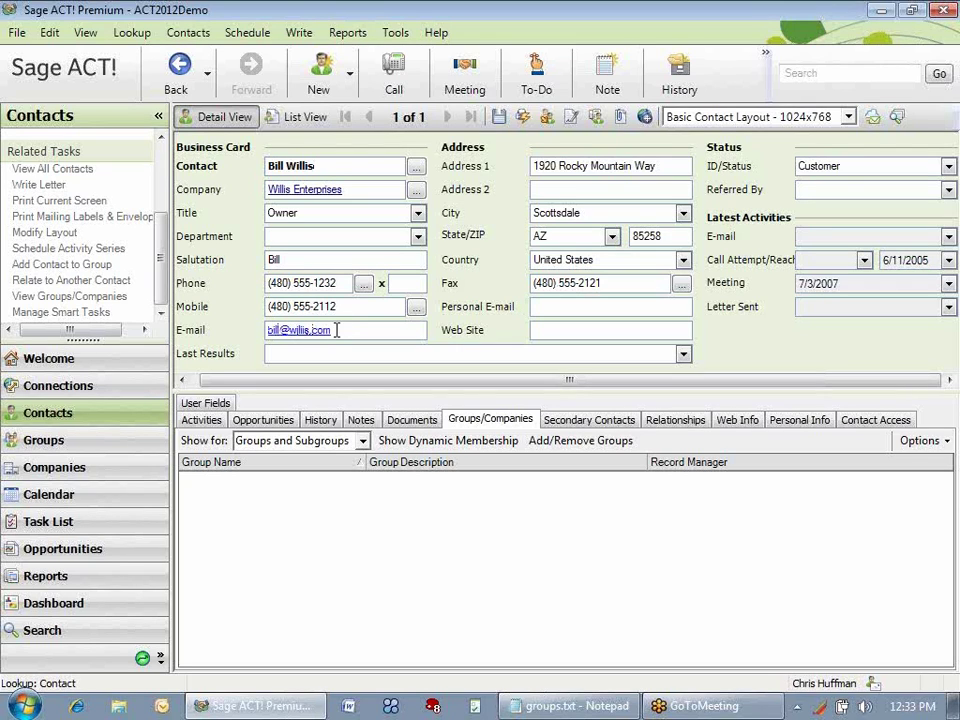
Redisplay the Customers with an email address group, now 21 contacts with Willis Enterprises.
left_click(89, 297)
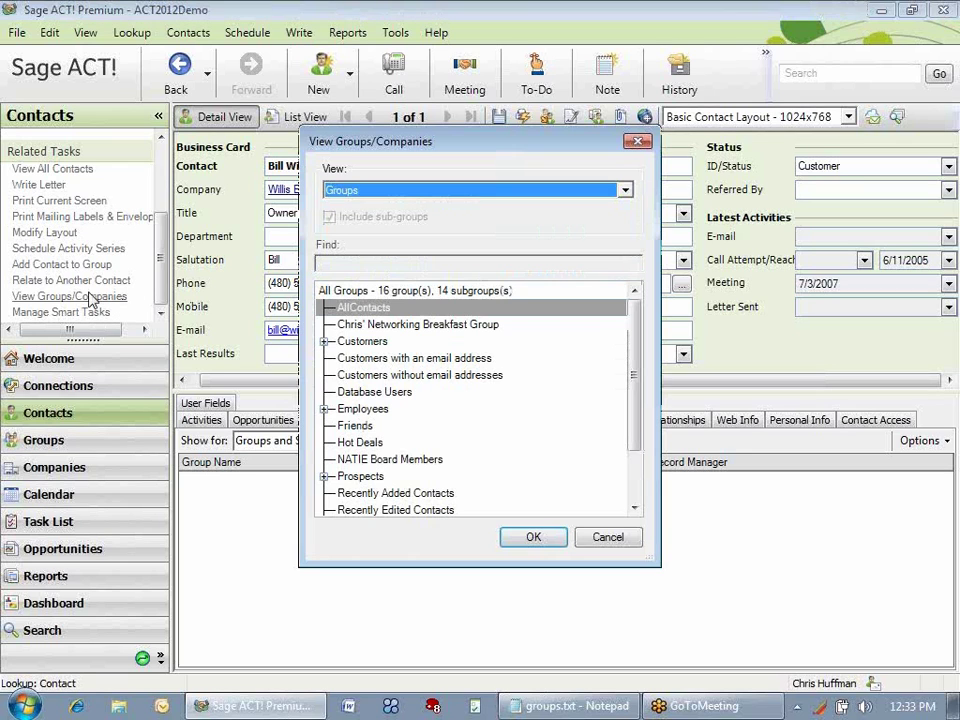
left_click(634, 386)
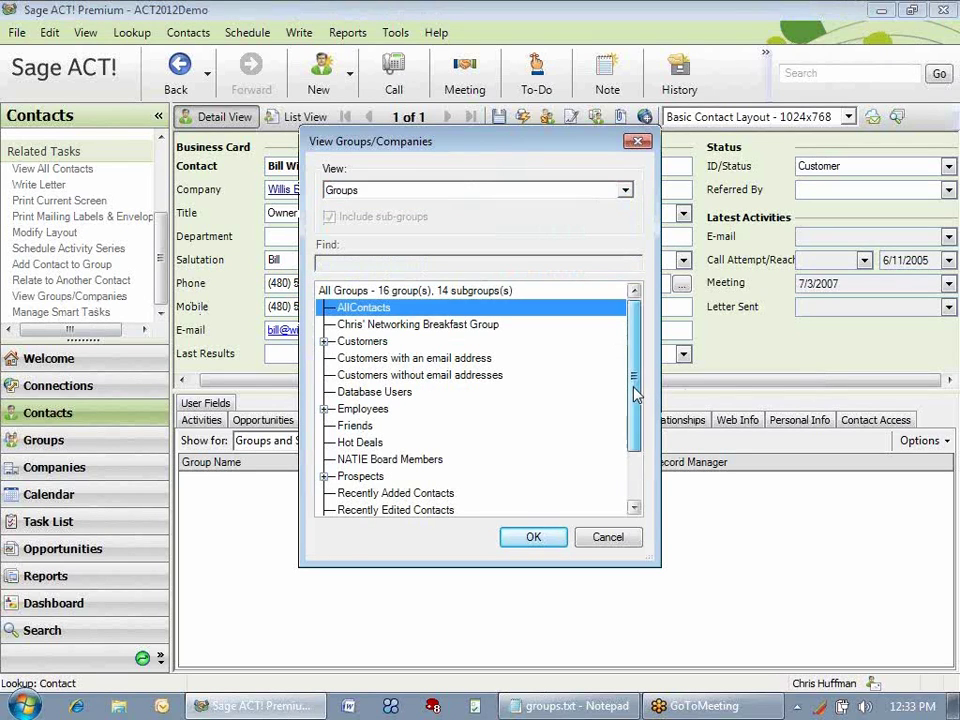
left_click(456, 360)
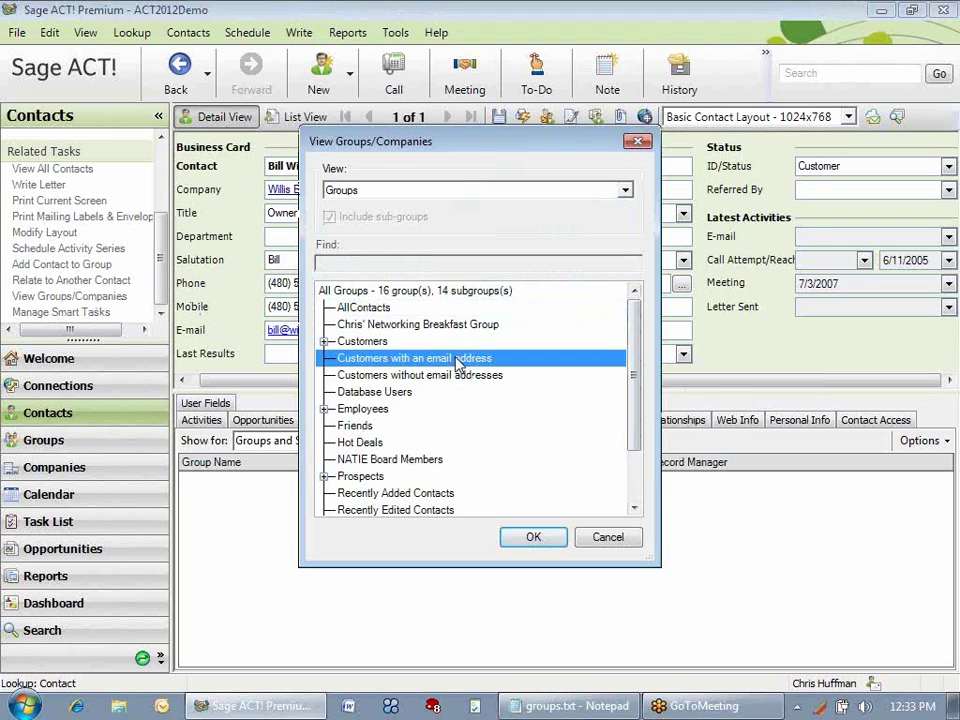
left_click(536, 538)
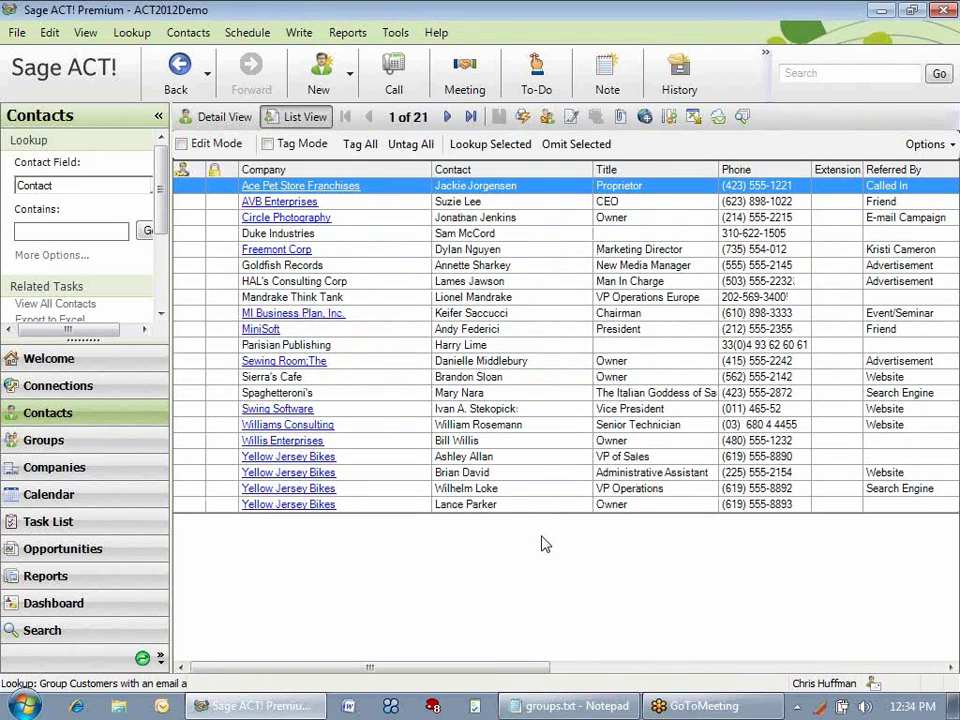